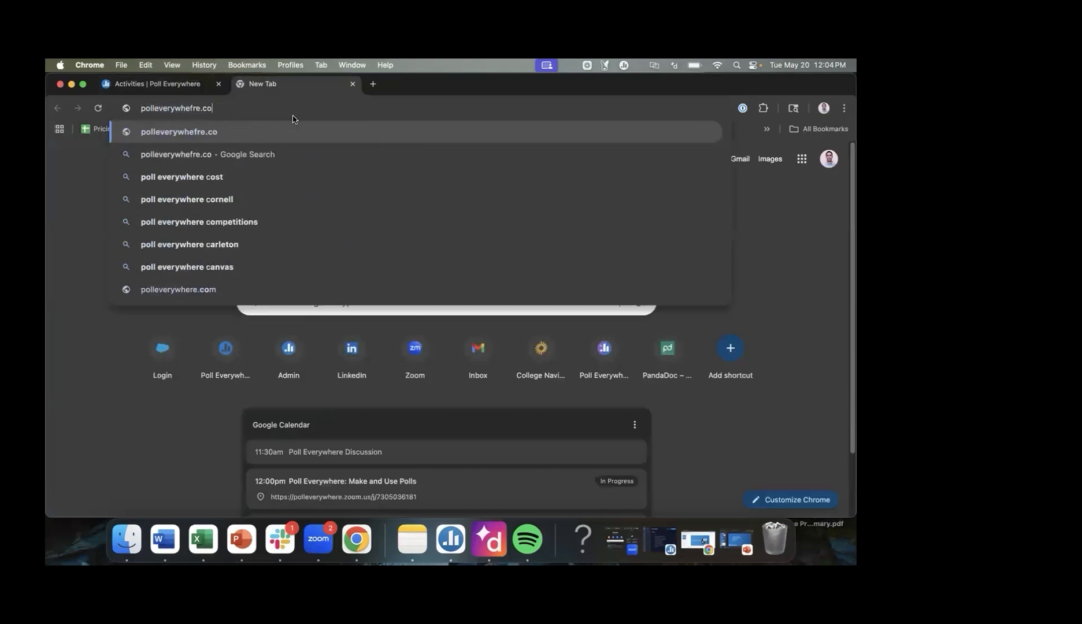
Step: Correct the mistyped web address and load polleverywhere.com
key(BackSpace)
key(BackSpace)
key(BackSpace)
key(BackSpace)
key(BackSpace)
key(BackSpace)
key(BackSpace)
text(re.com)
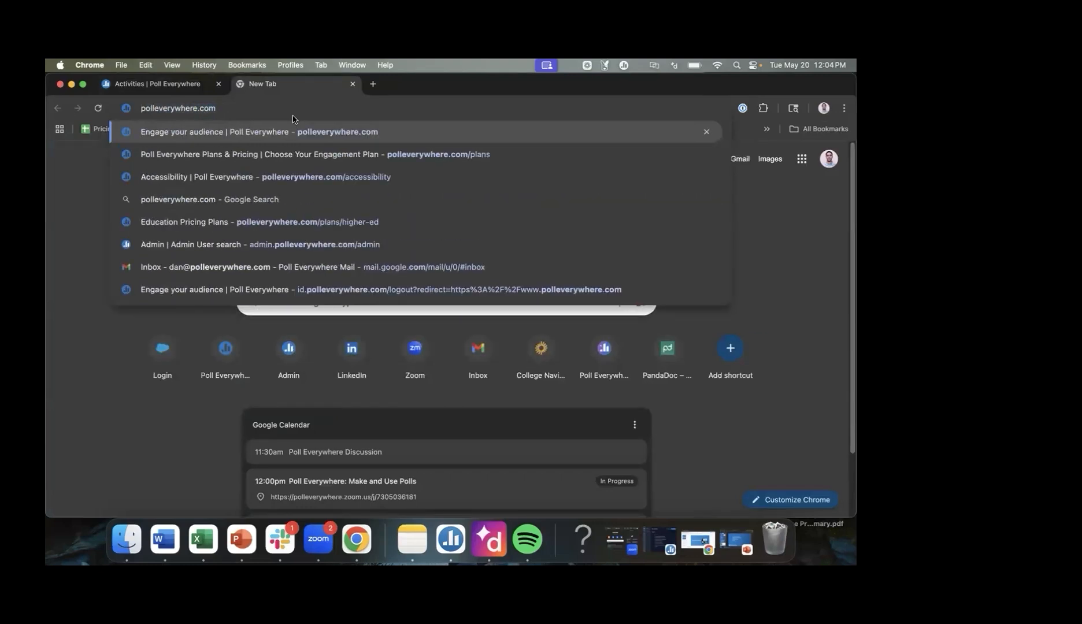
key(Return)
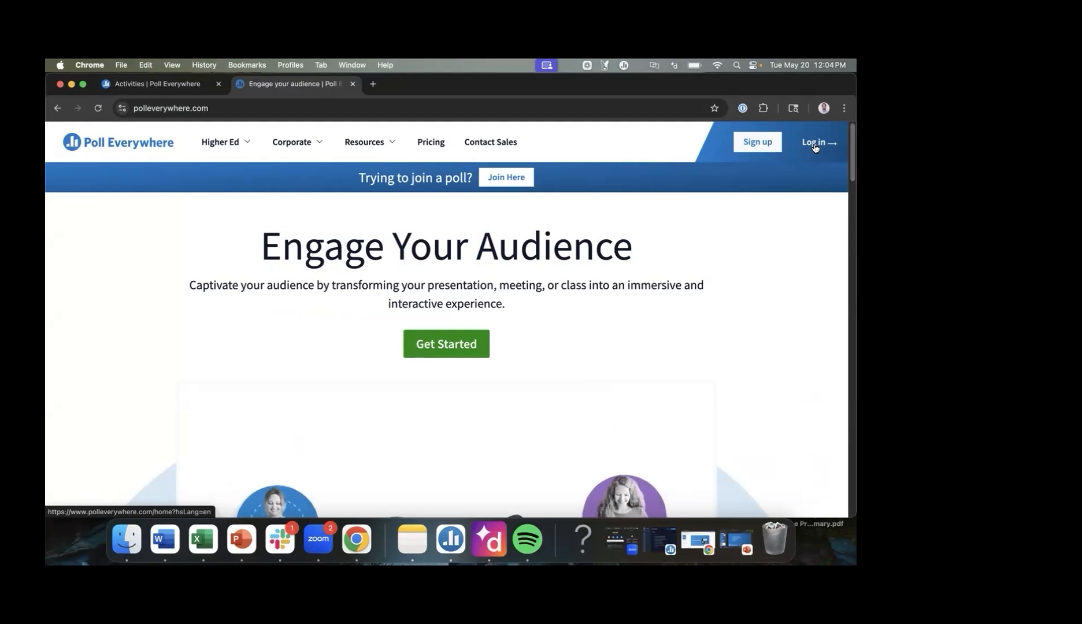
Step: Close the extra website tab and open the activity response URL for editing from the account's Home page
click(352, 85)
click(60, 171)
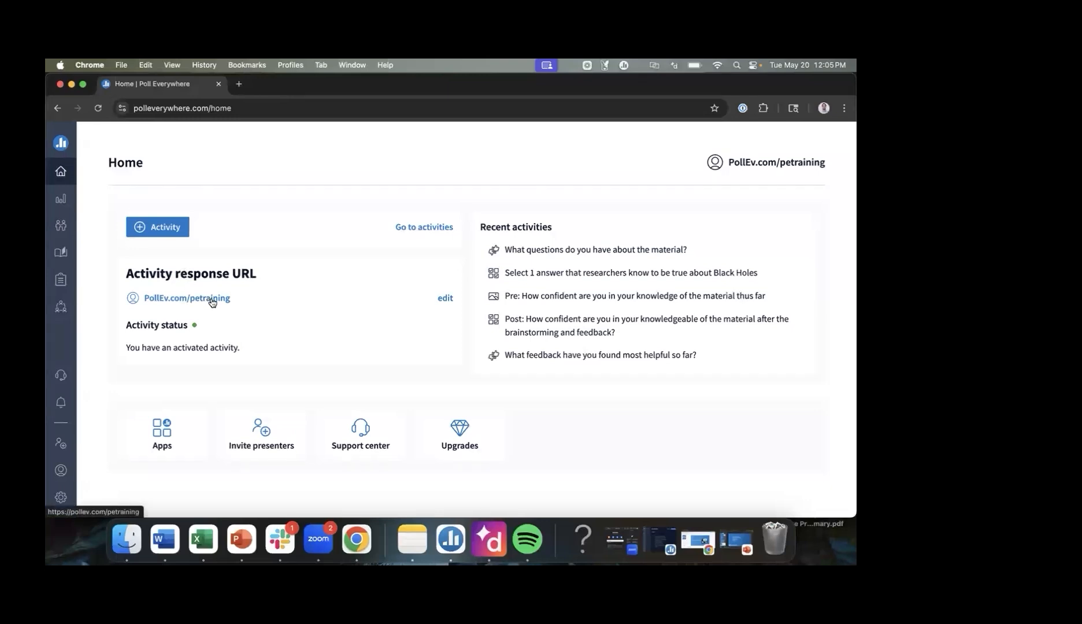
click(446, 299)
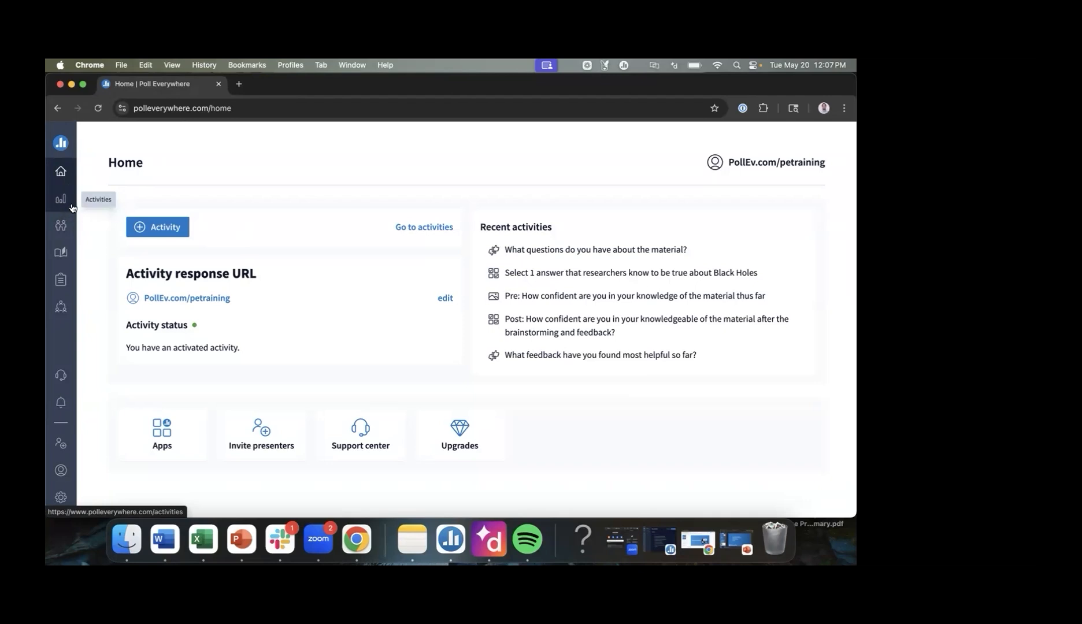
Step: Create a folder named "Today's Training" in My activities
click(63, 201)
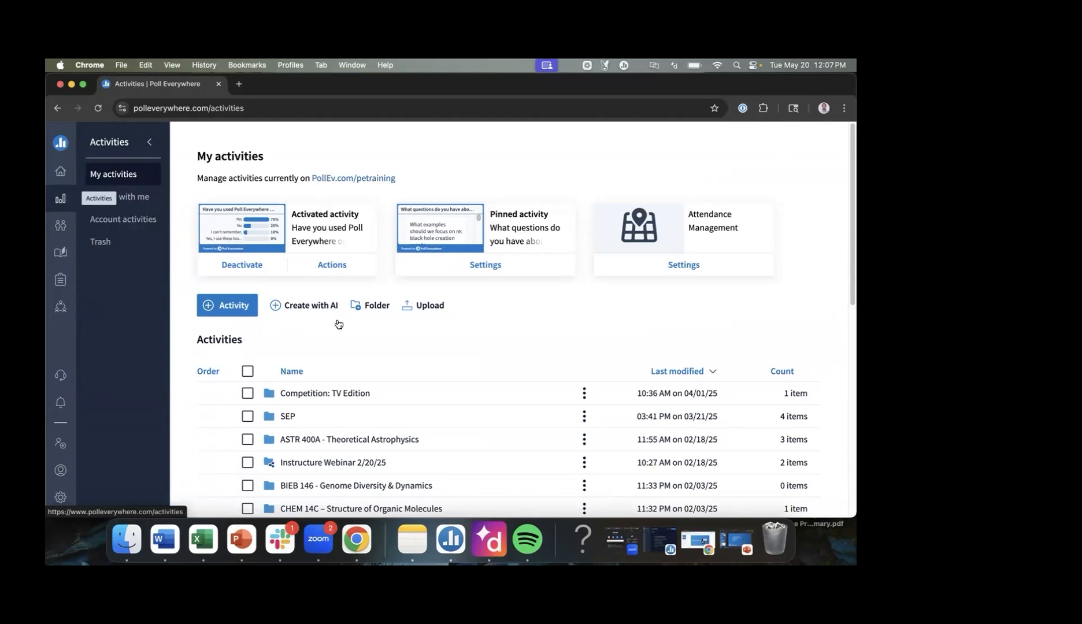
scroll(381, 353, down, 1)
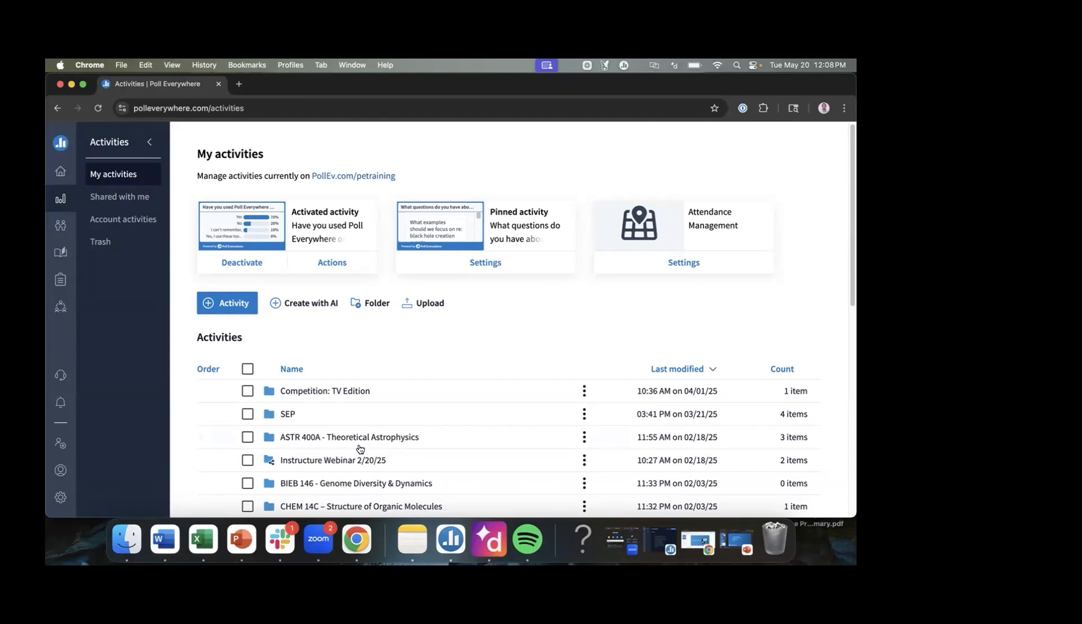
scroll(326, 431, down, 1)
scroll(335, 439, down, 2)
scroll(341, 443, down, 1)
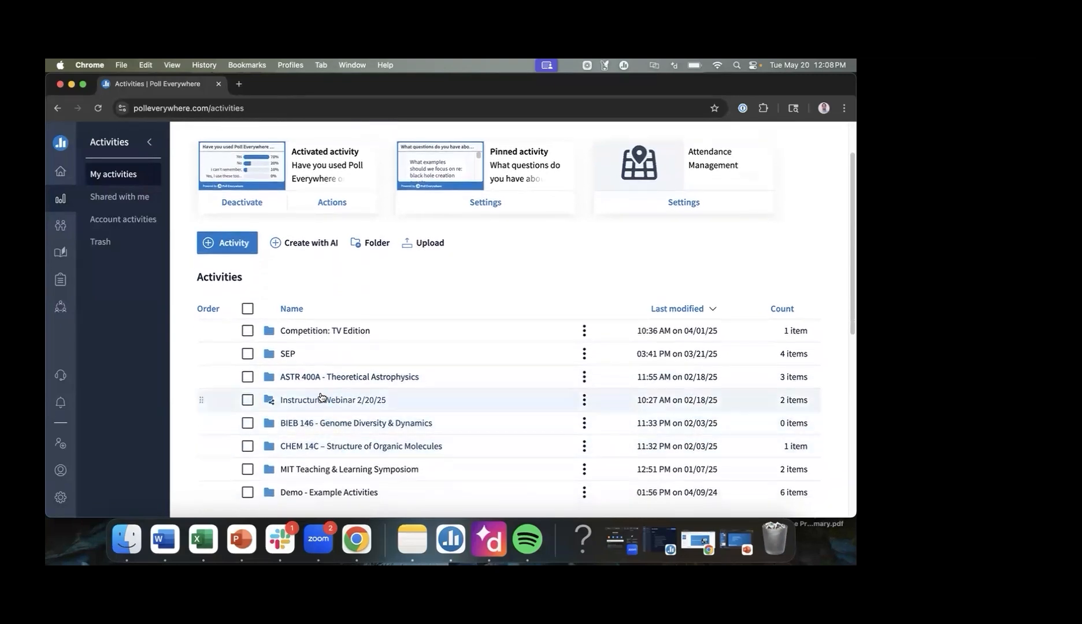
scroll(337, 403, down, 1)
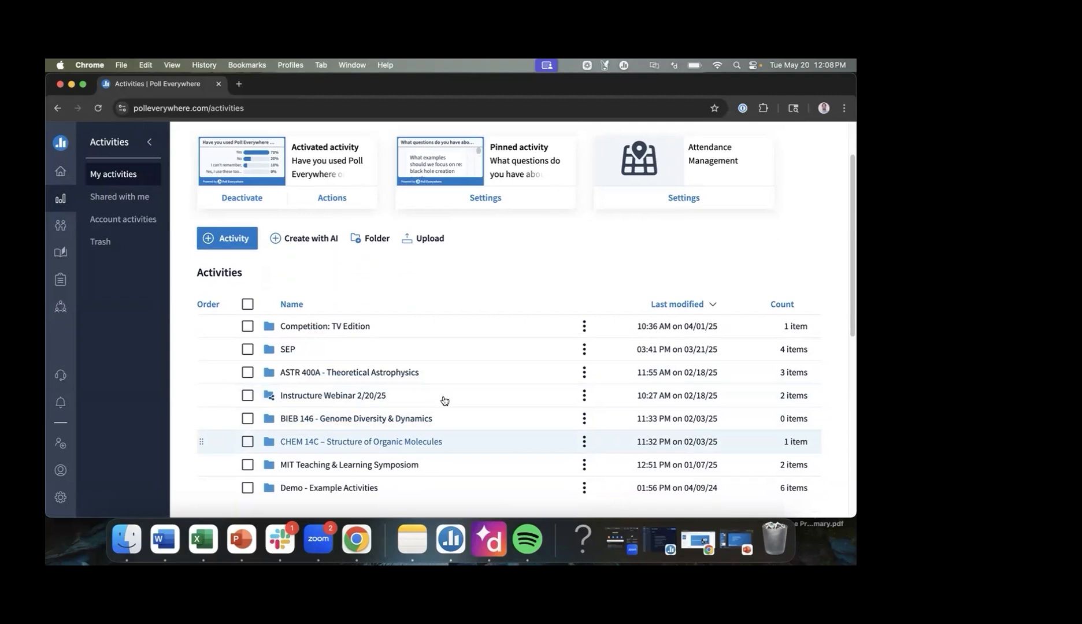
click(368, 242)
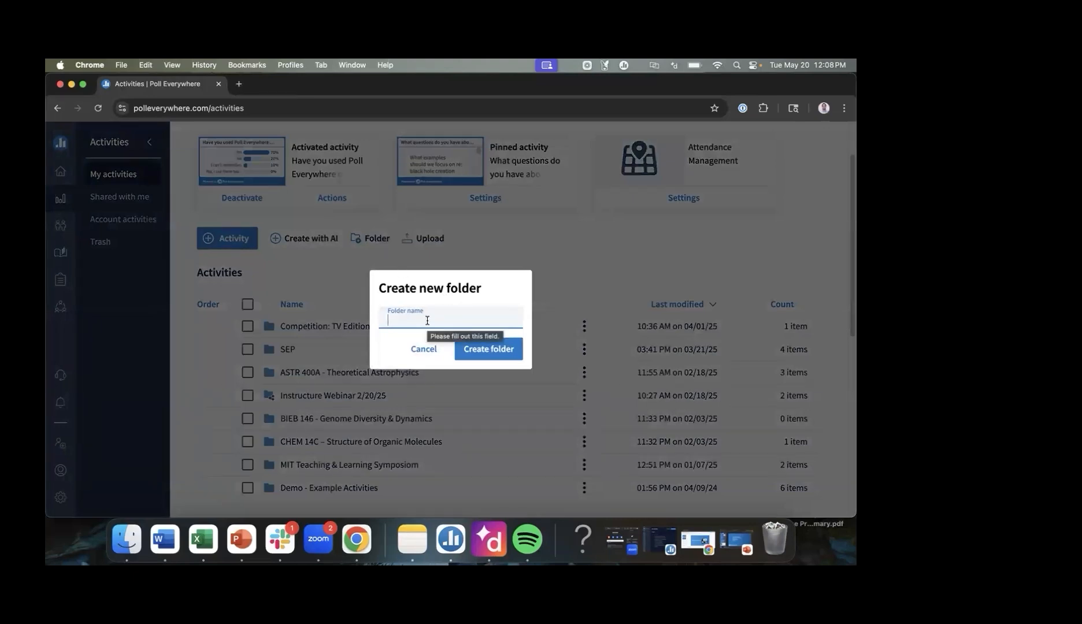
text(Tod)
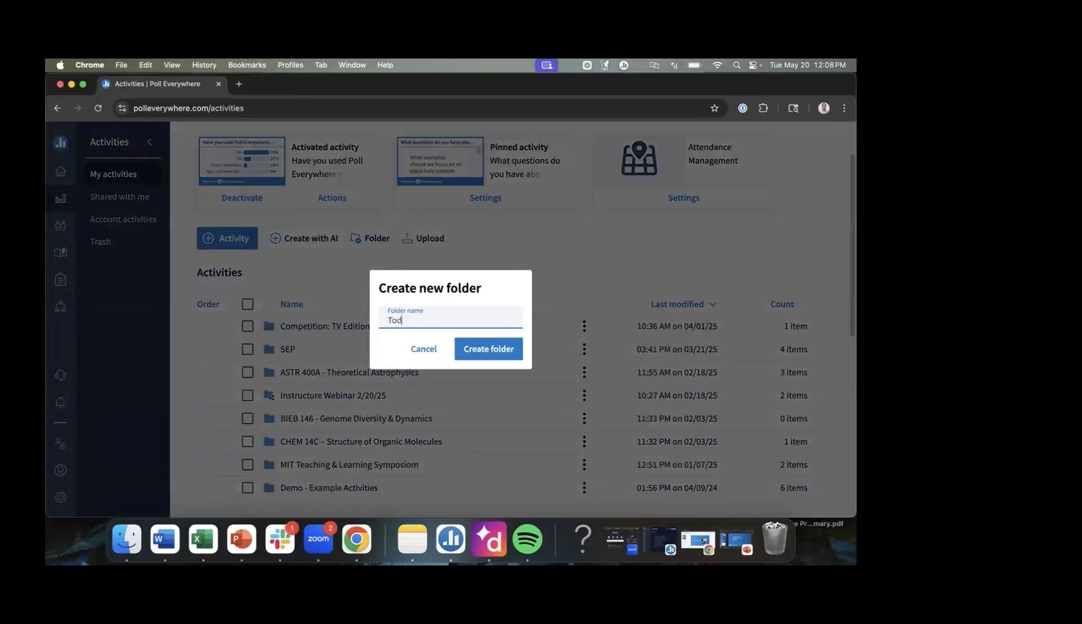
text(ay's Training)
click(489, 353)
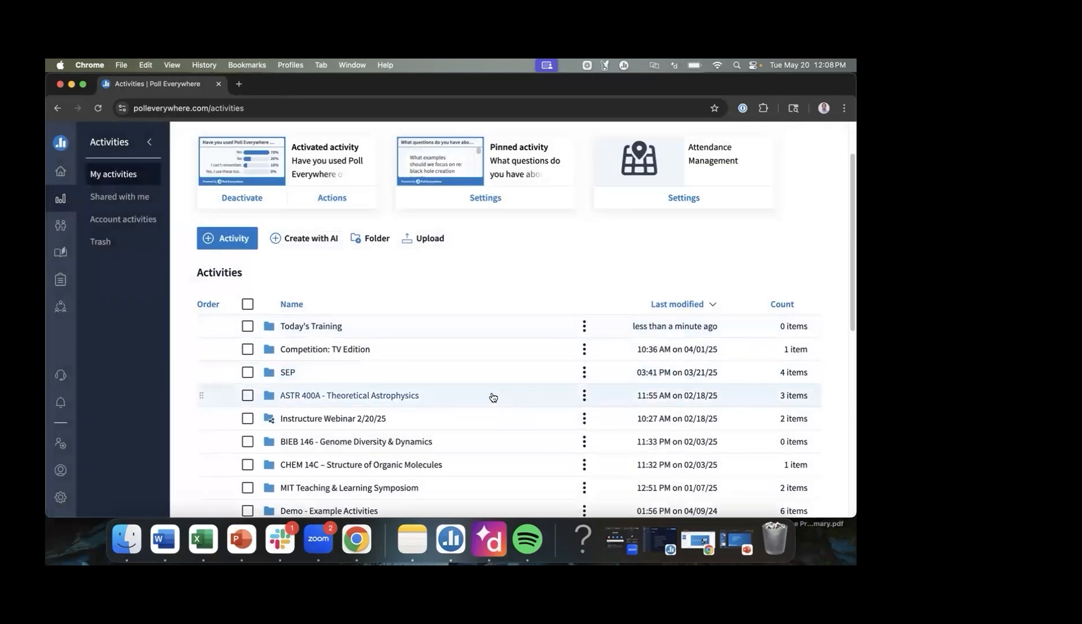
Step: Open the Today's Training folder and start a new activity inside it
scroll(438, 399, down, 1)
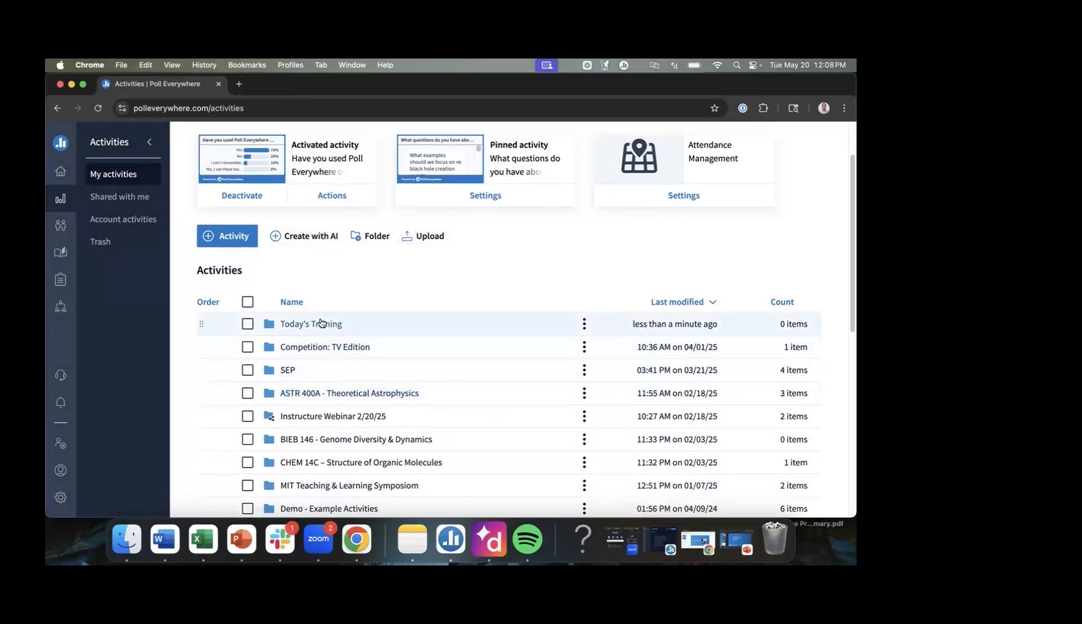
click(321, 324)
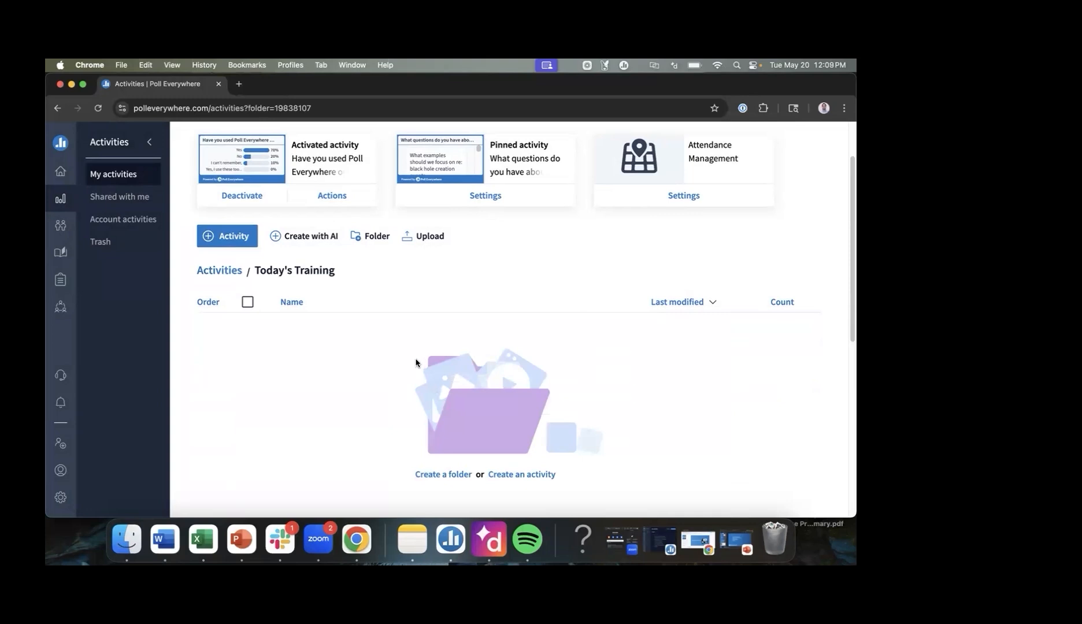
click(223, 273)
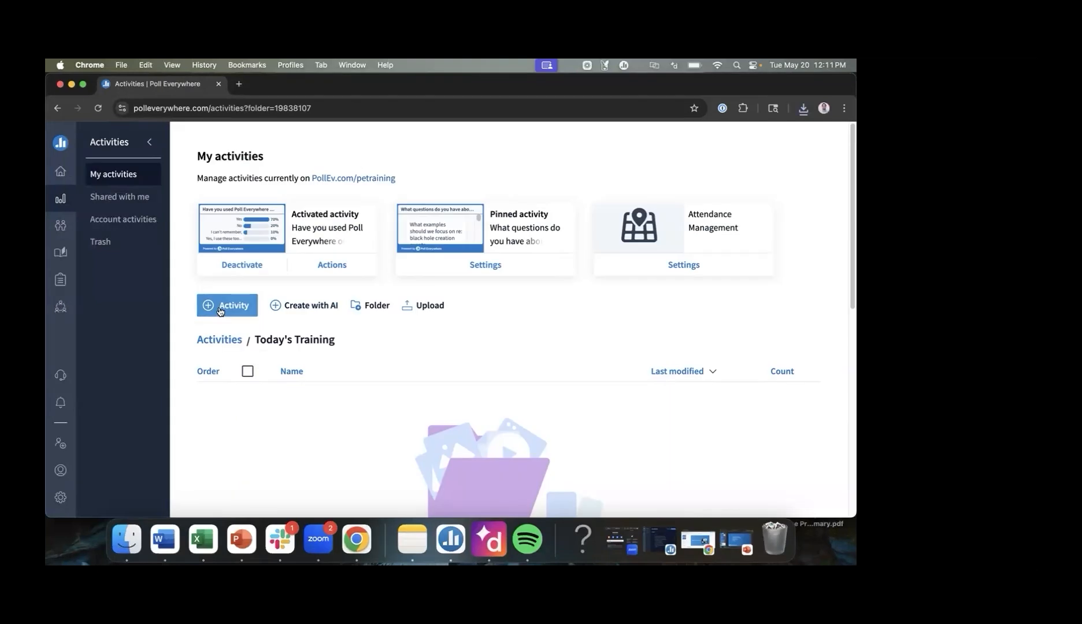
click(218, 308)
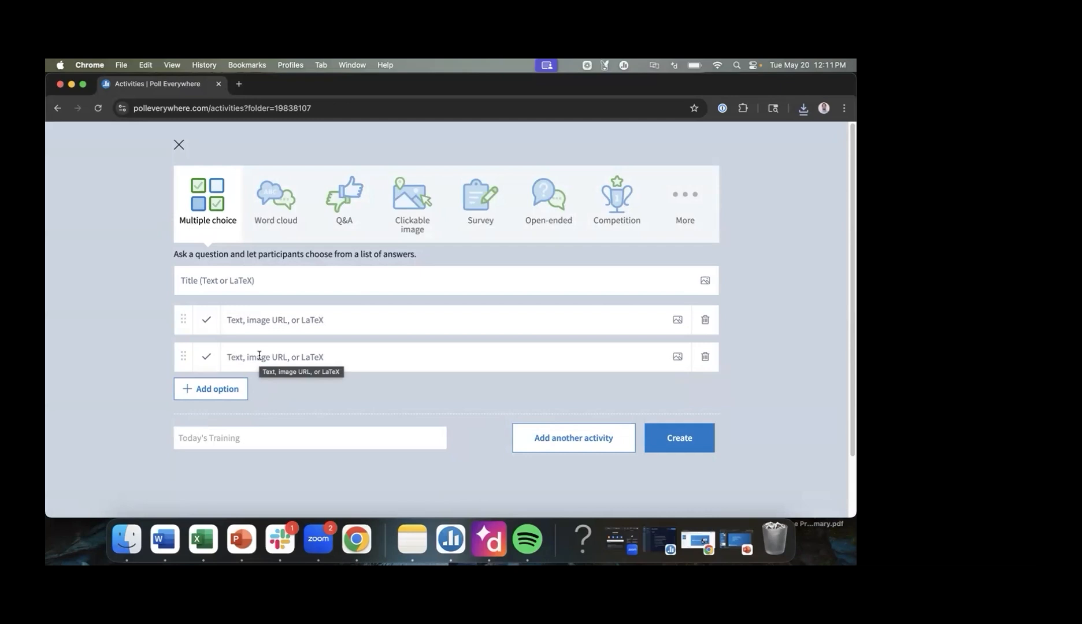
click(327, 289)
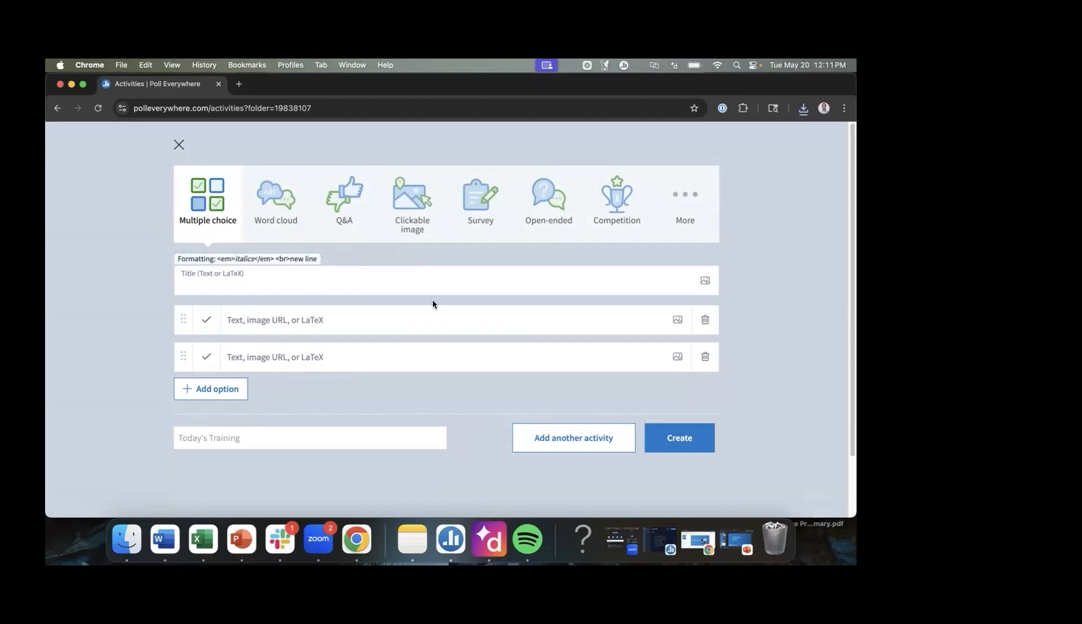
Step: Preview other activity types, including Word cloud, Clickable image and Competition, and draft a Q&A titled "What questions do you have about today's material?"
click(267, 200)
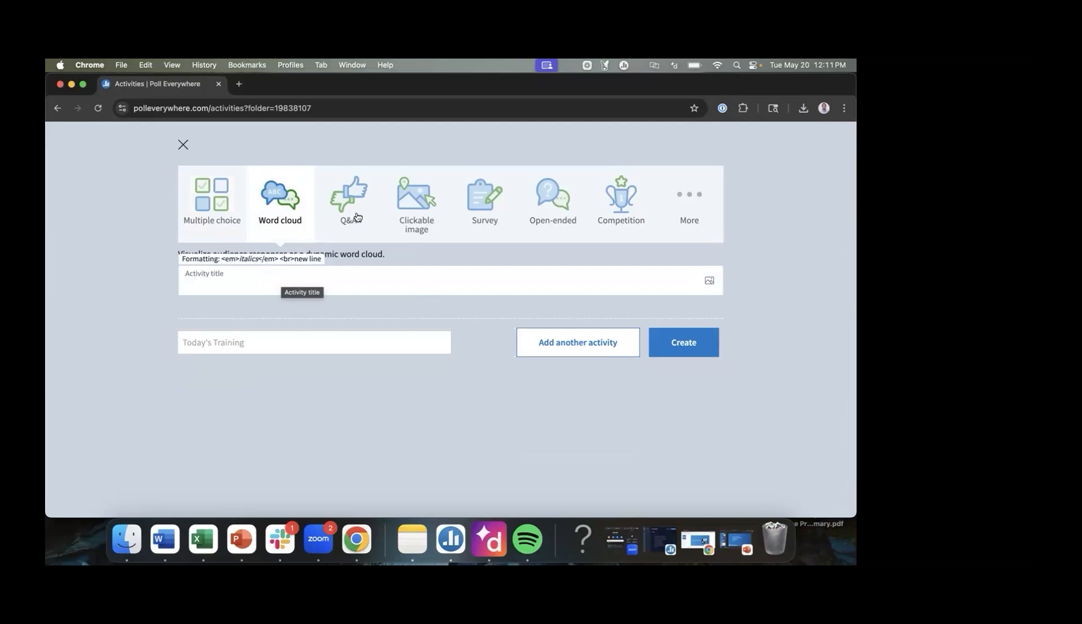
click(356, 194)
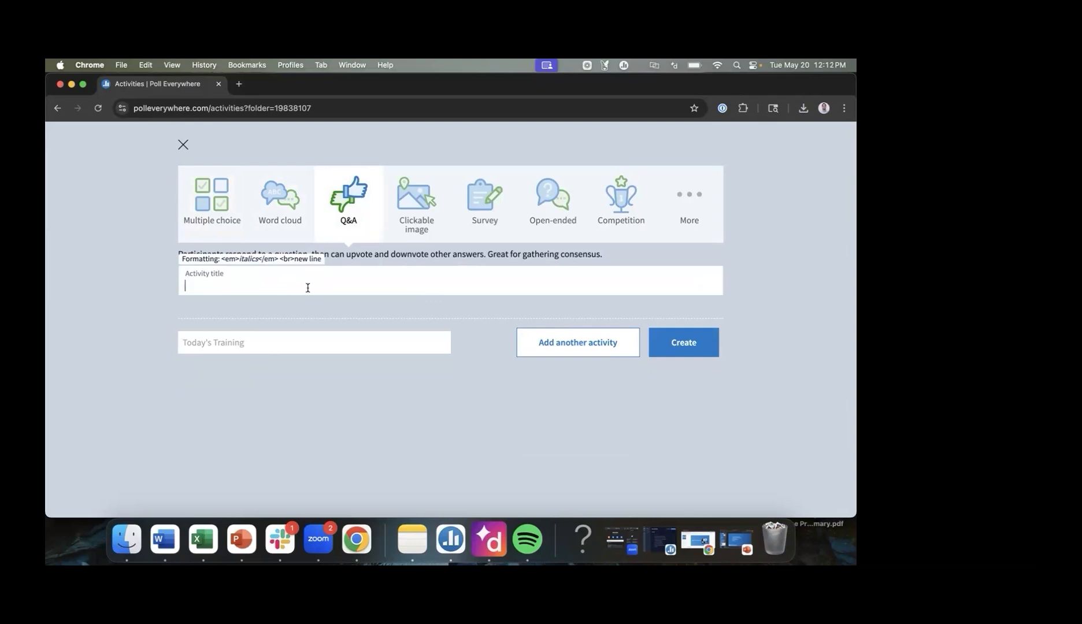
text(What que)
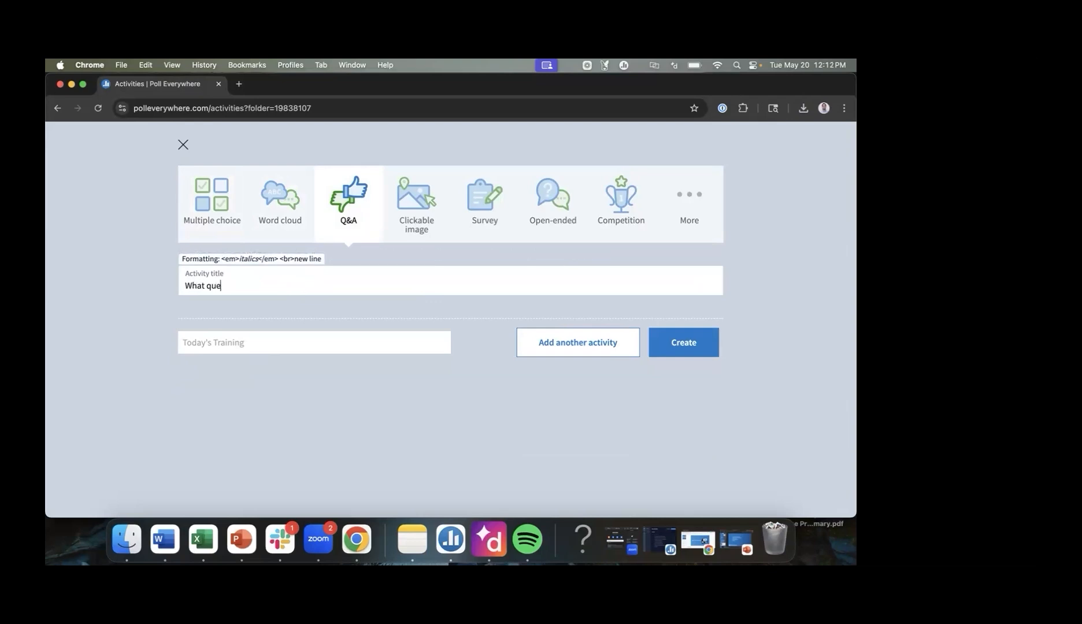
text(stions do you have about today's material?)
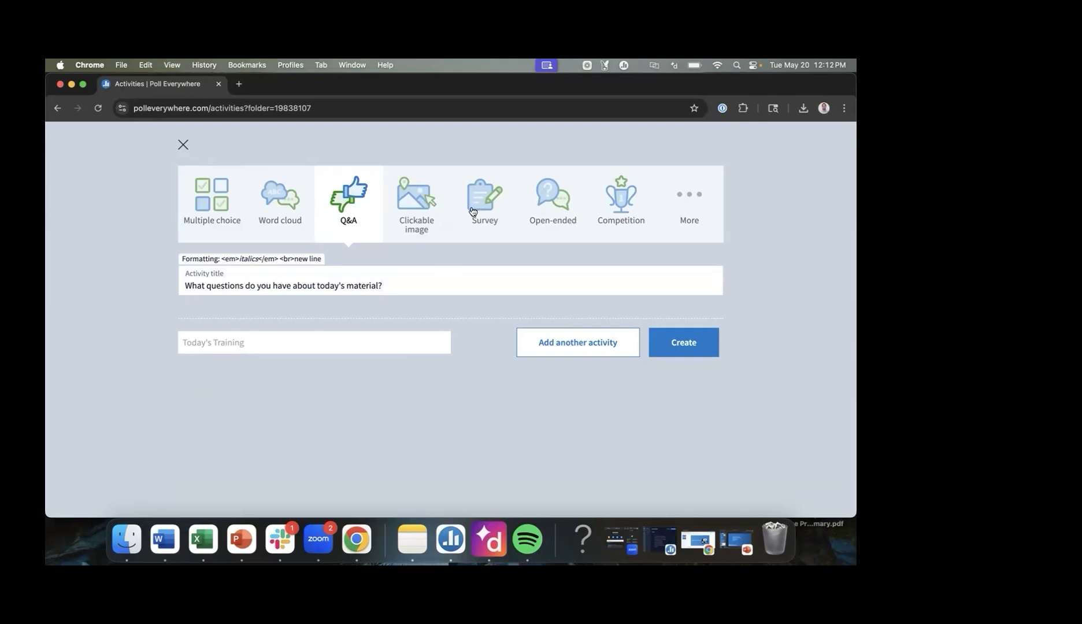
click(430, 197)
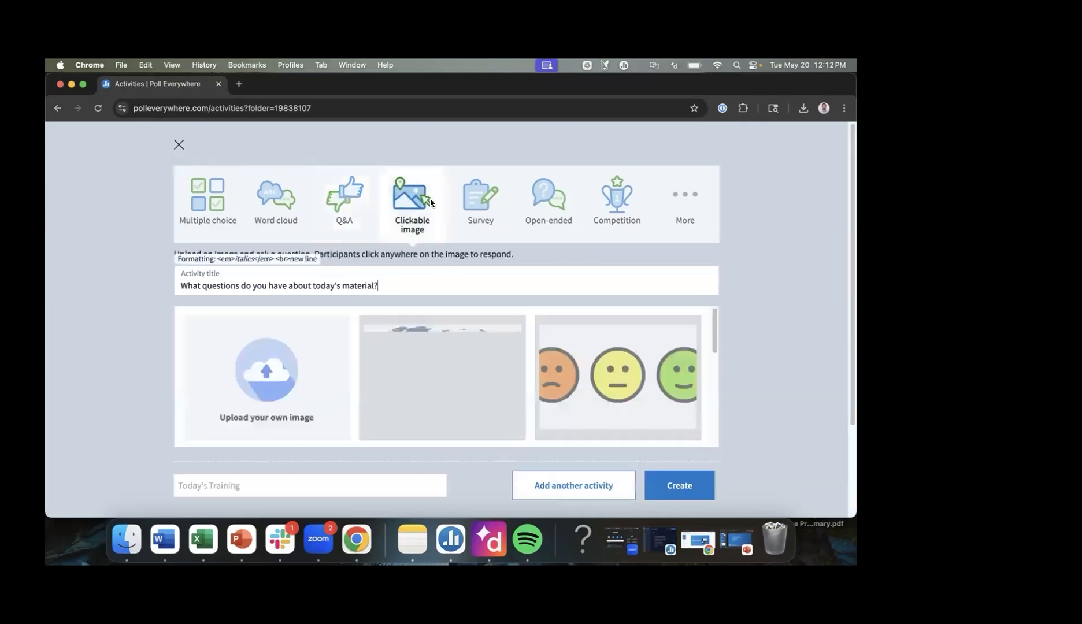
click(618, 203)
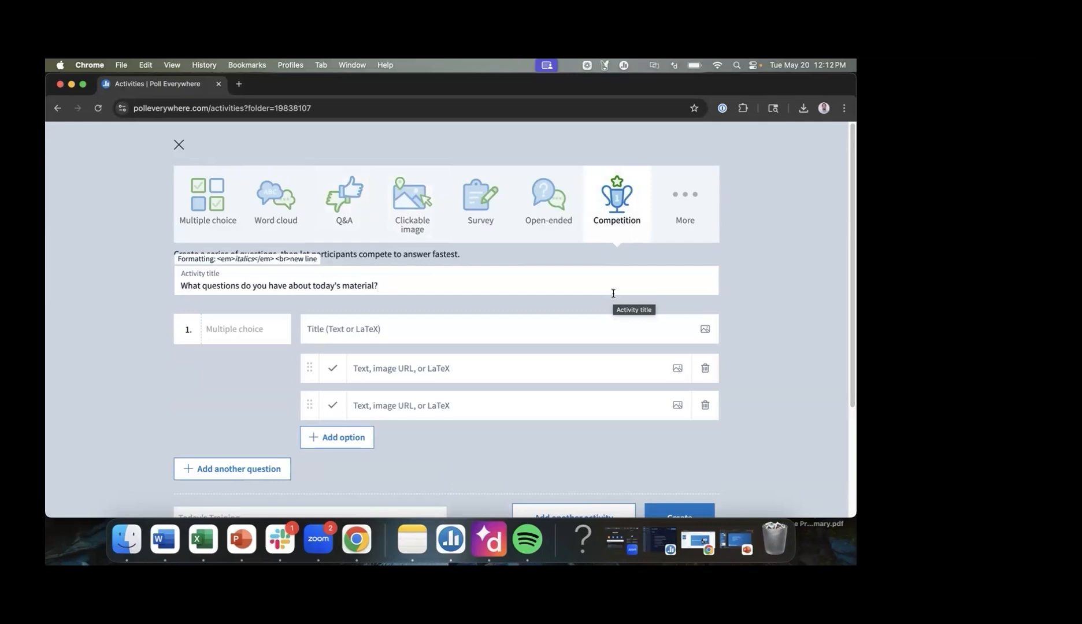
Step: Switch the activity to Multiple choice and title it "What's your favorite meal of the day?"
click(239, 192)
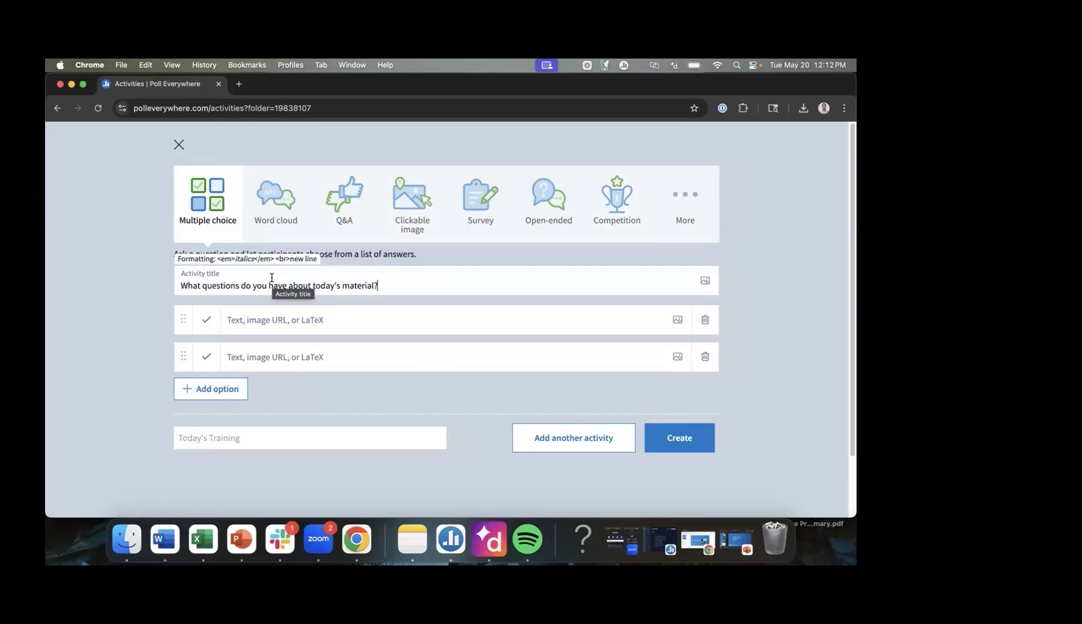
triple_click(382, 283)
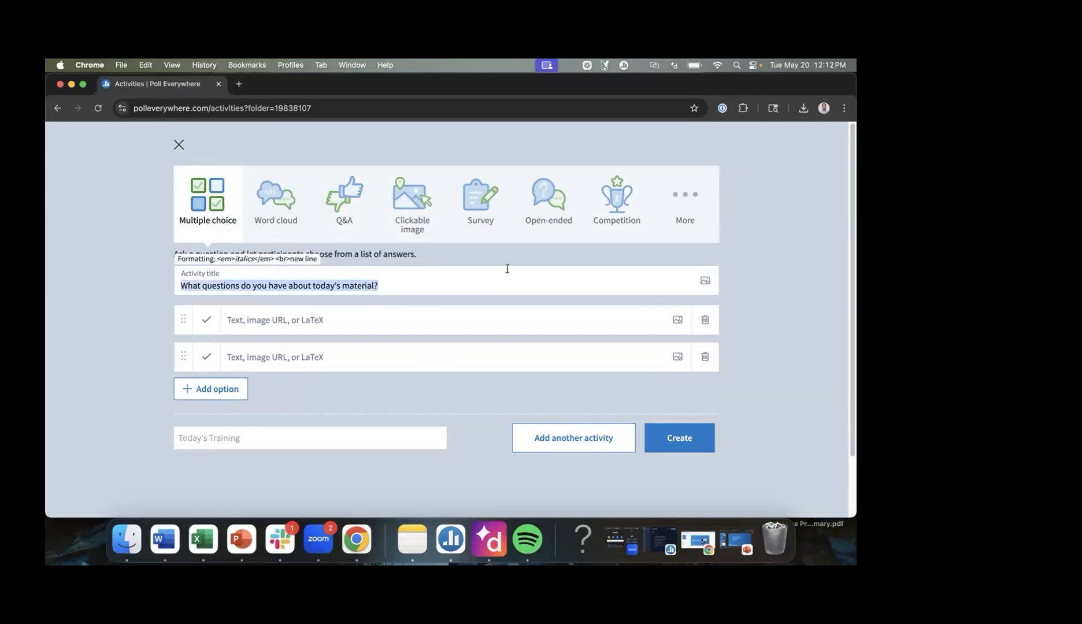
text(What)
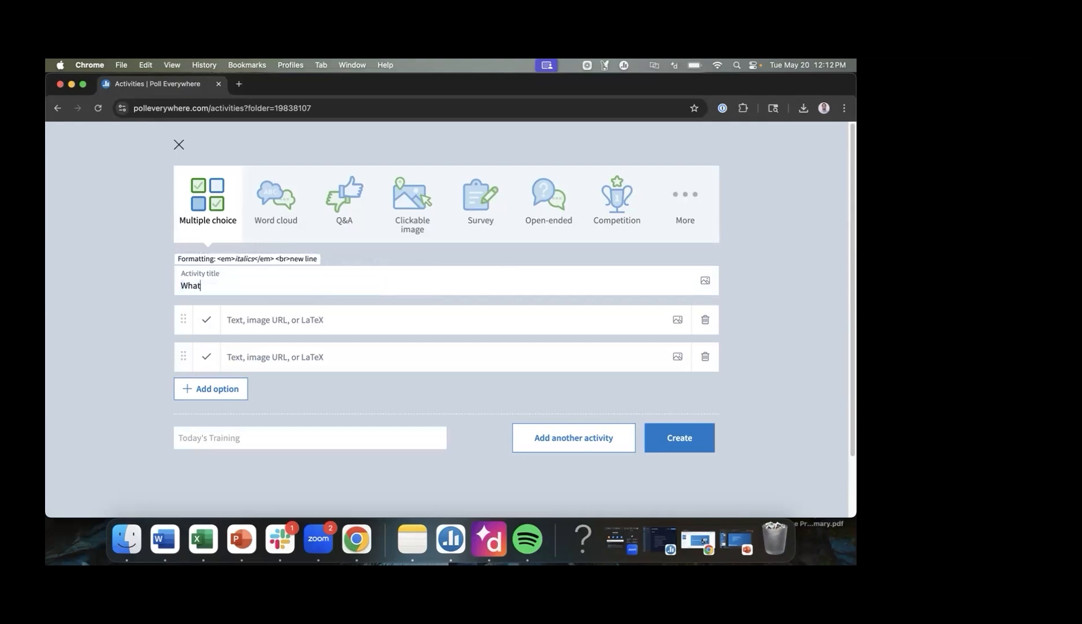
text('s your favorite meal of the day?)
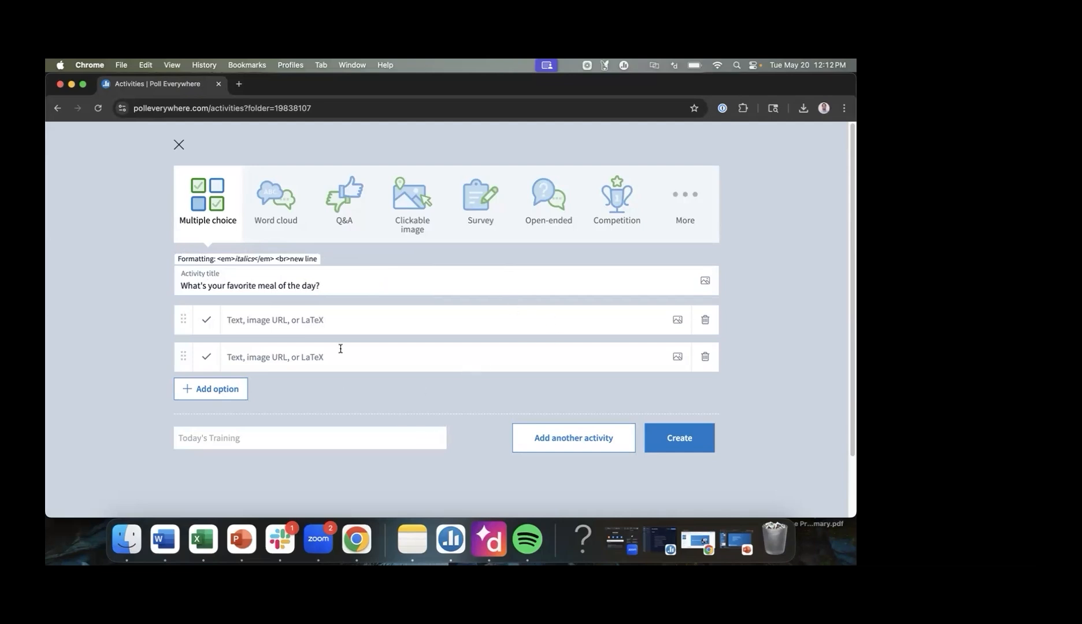
Step: Fill in the answer options Breakfast, Lunch and Dinner
click(302, 320)
text(Breakfast)
key(Tab)
key(Tab)
key(Tab)
key(Tab)
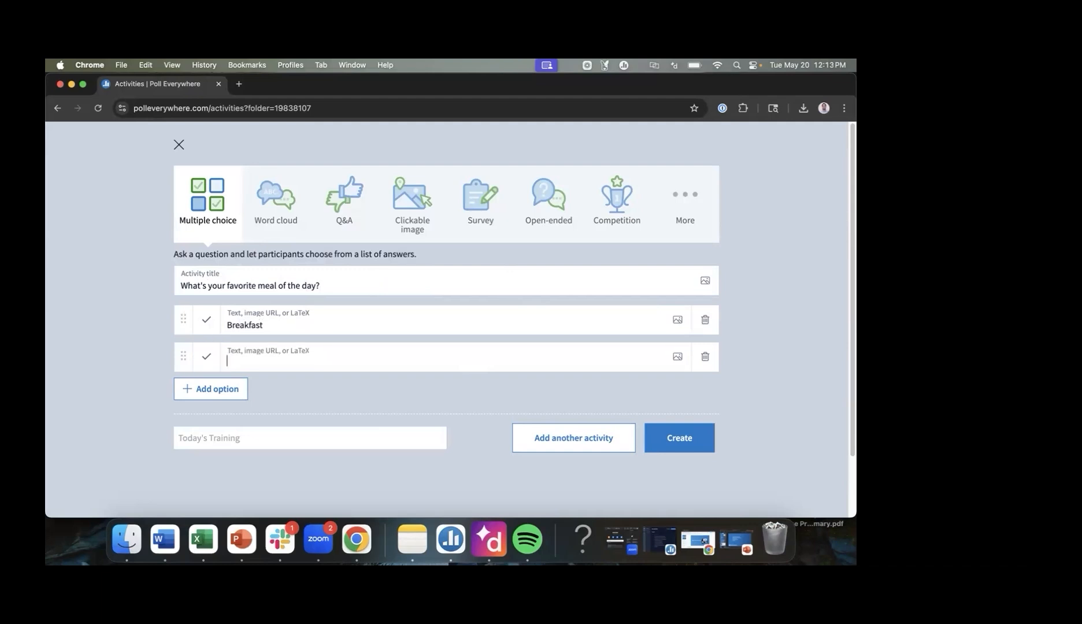
text(Lunch)
key(Return)
text(Dinner)
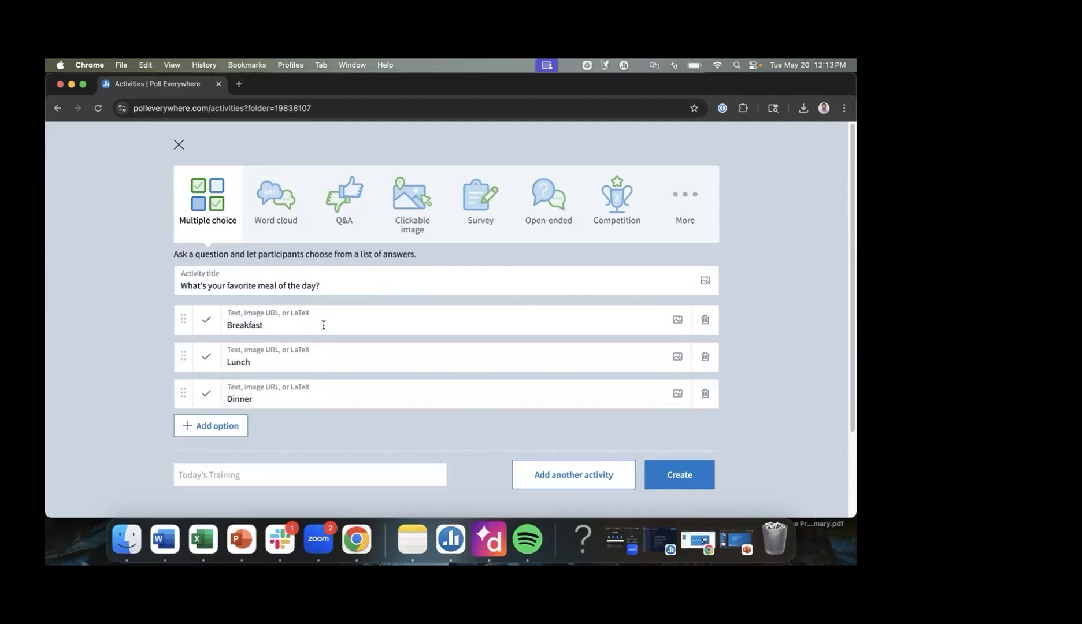
Step: Try marking answer options as correct and clear the marks again
click(208, 320)
click(207, 356)
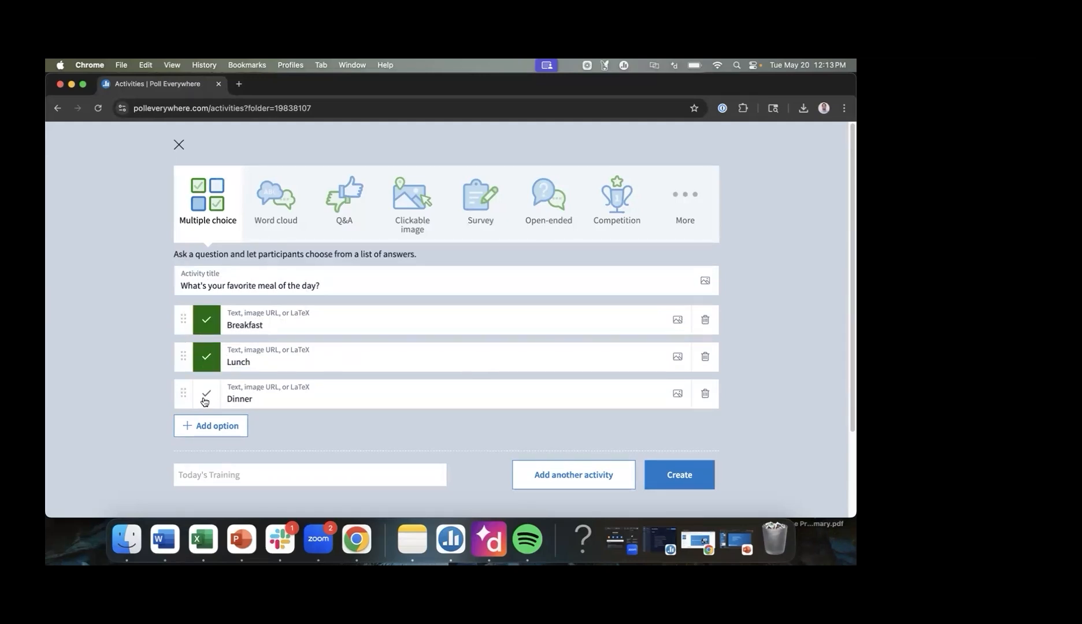
click(205, 399)
click(206, 356)
click(208, 321)
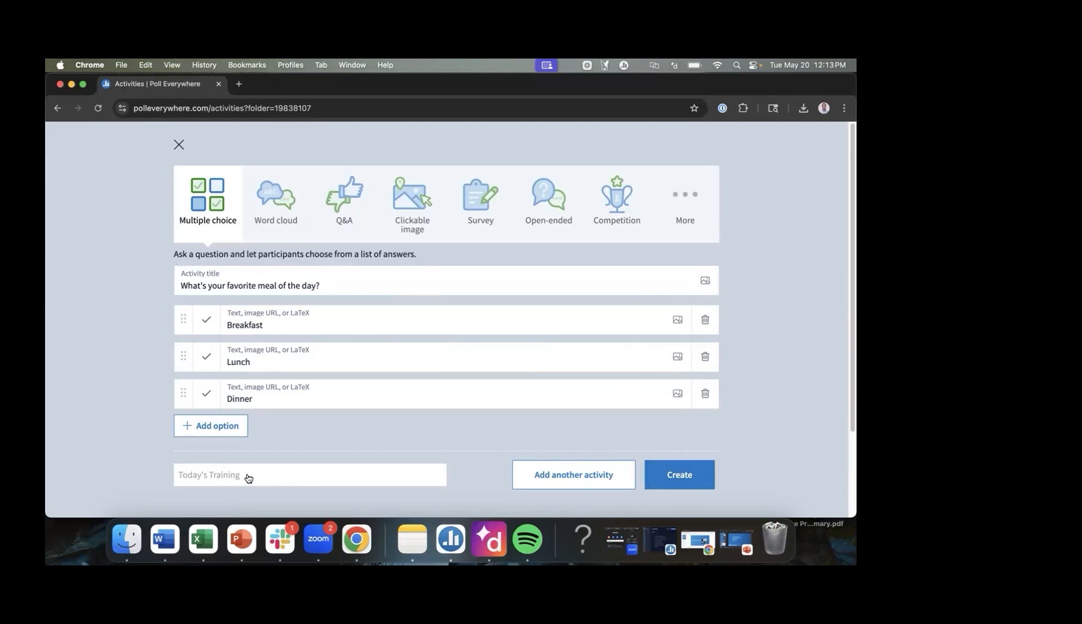
Step: Create the poll in Today's Training and set its response settings so each option may be selected up to 1 time
click(677, 480)
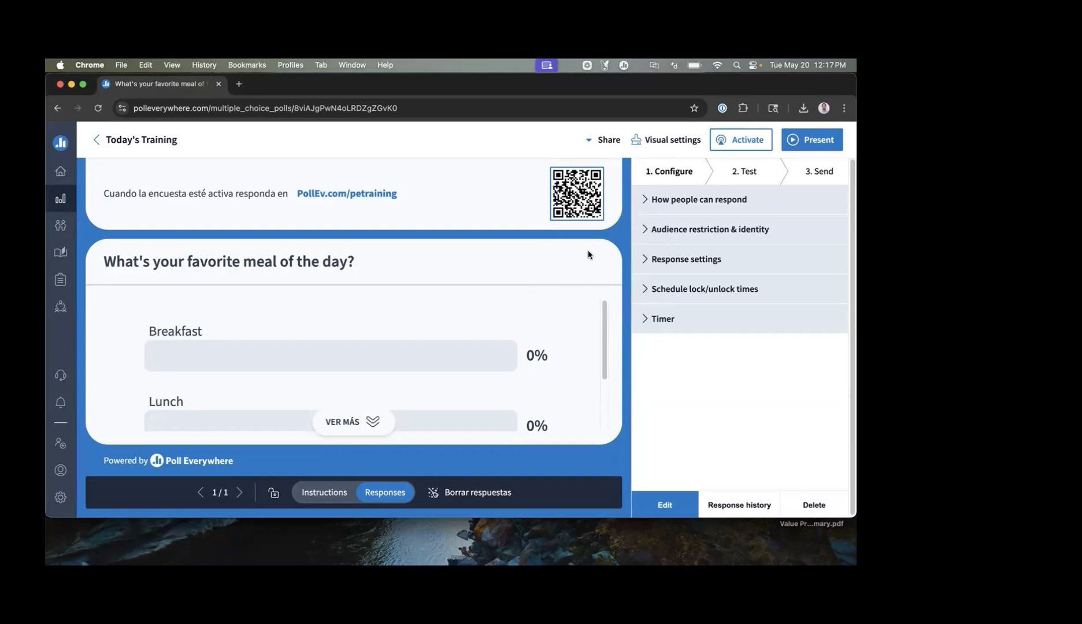
click(649, 260)
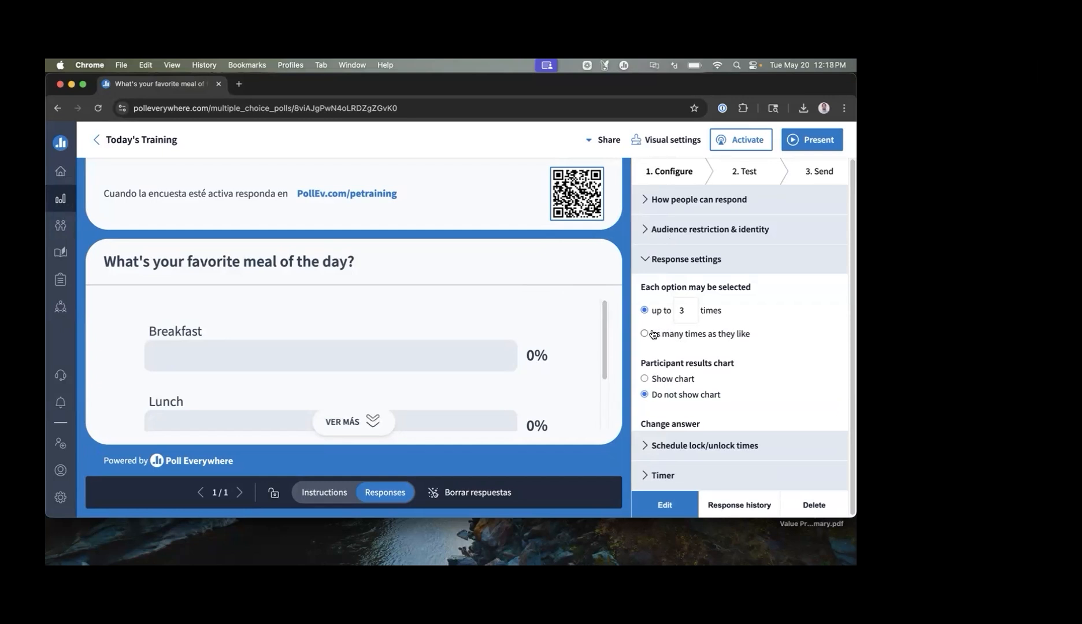
click(691, 310)
key(BackSpace)
text(1)
click(751, 352)
Step: Try enabling text messaging as a way to respond, and turn it off again
click(646, 200)
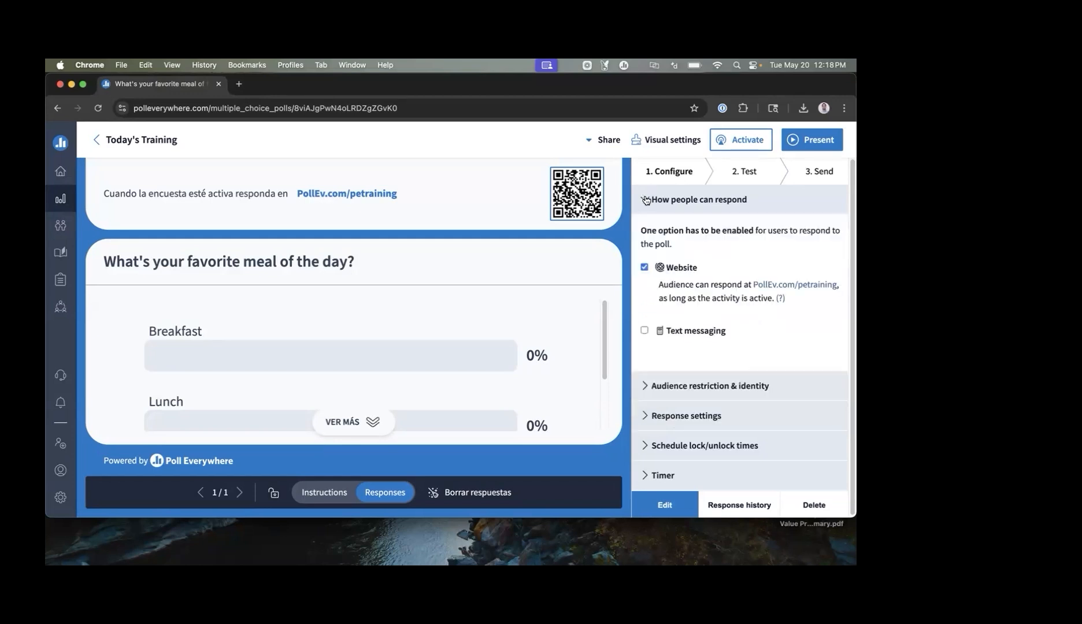
click(643, 331)
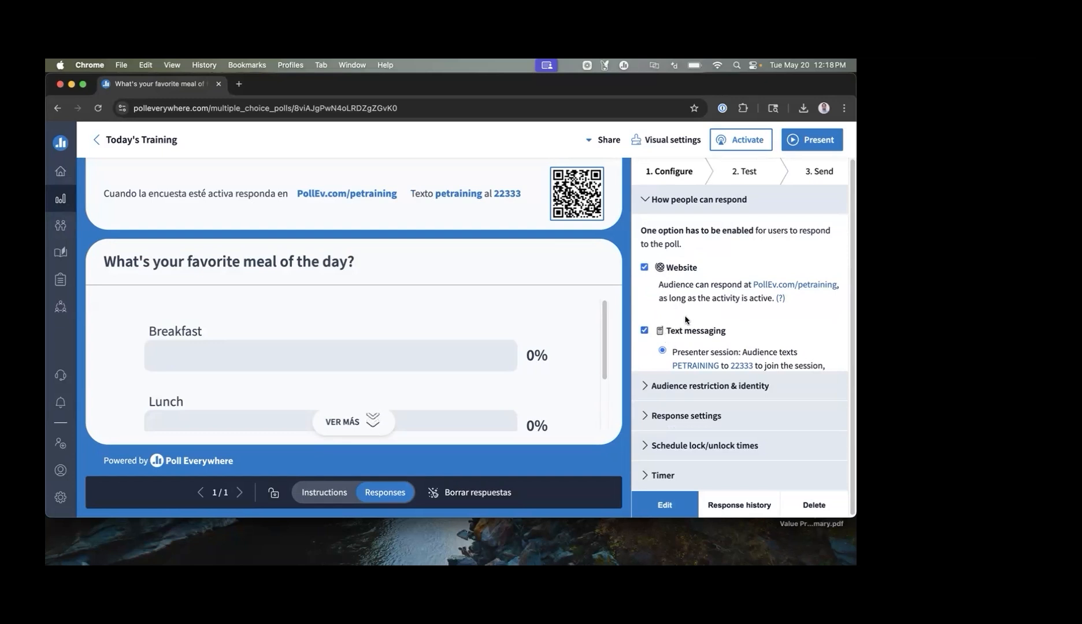
click(644, 330)
click(644, 200)
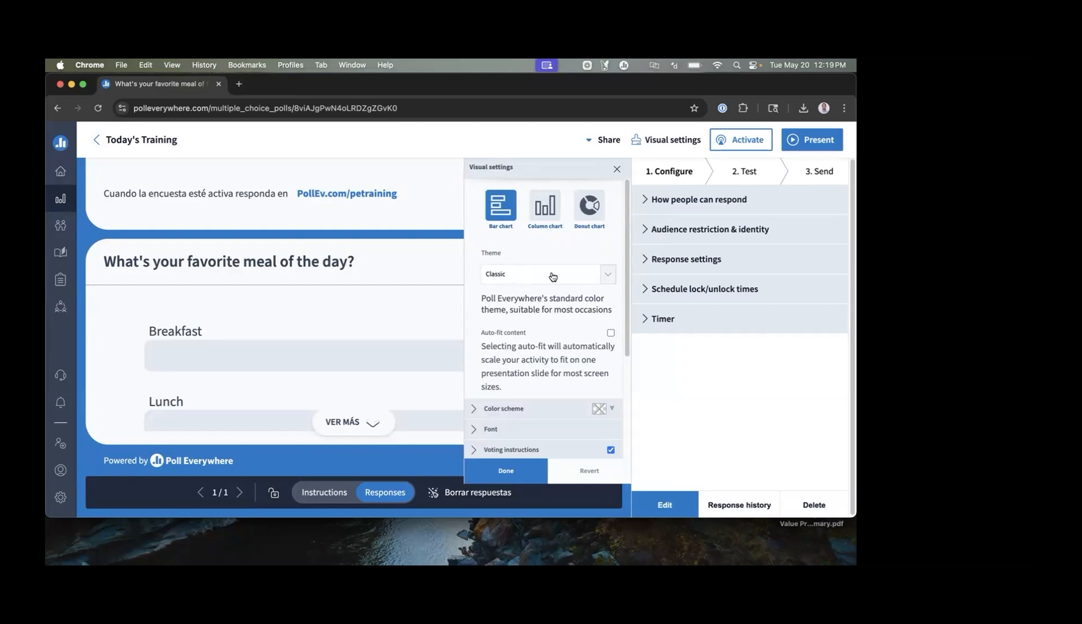
Step: Preview the column and donut chart styles, restore the bar chart and finish the visual settings
click(548, 222)
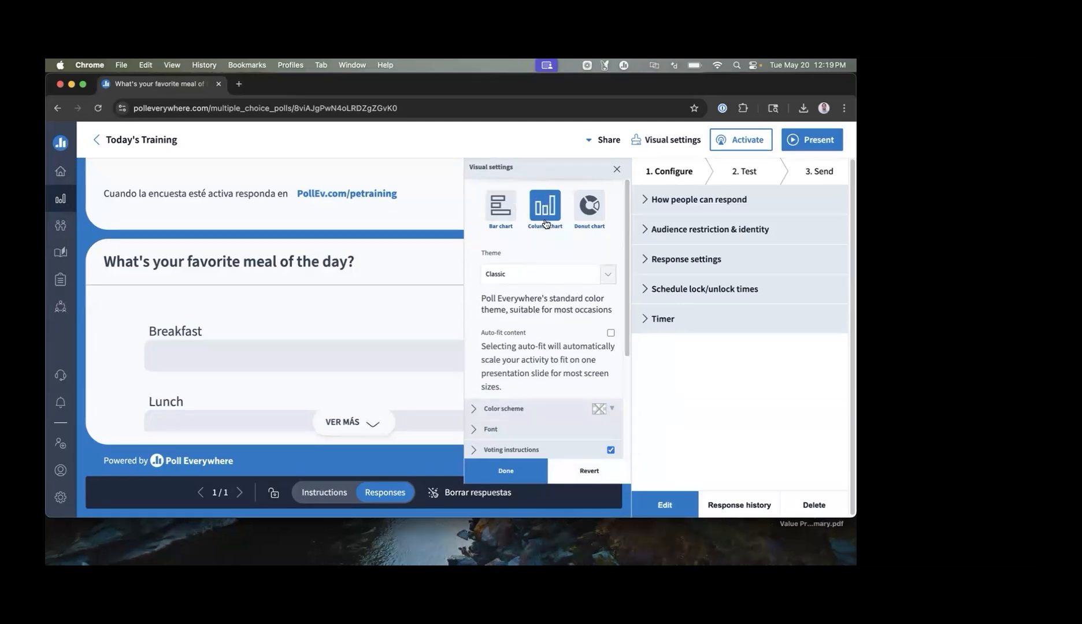
click(586, 212)
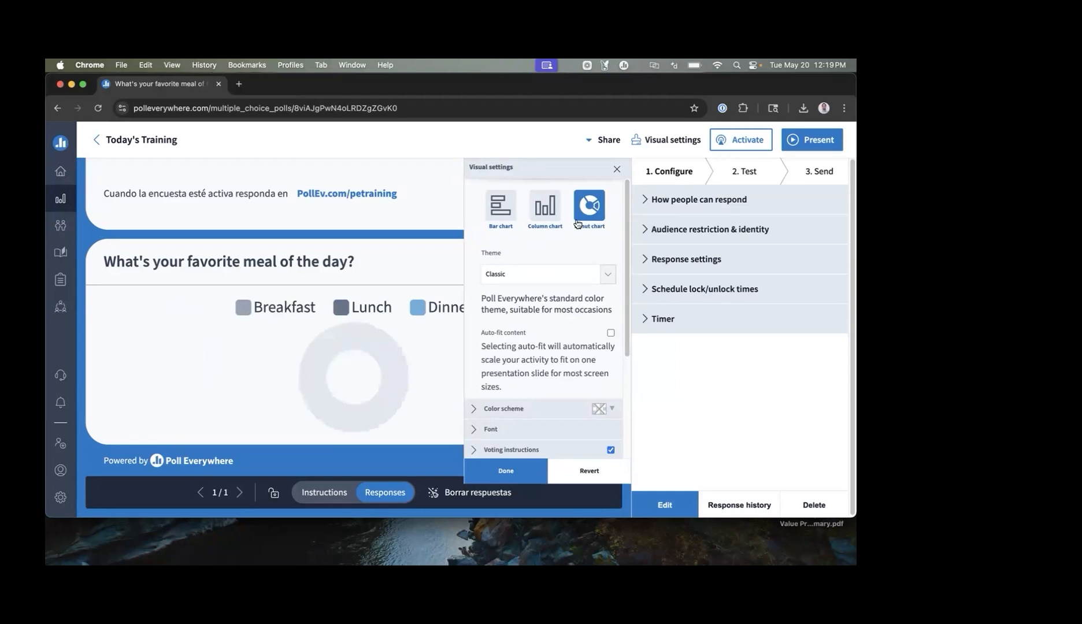
click(502, 211)
scroll(592, 362, down, 3)
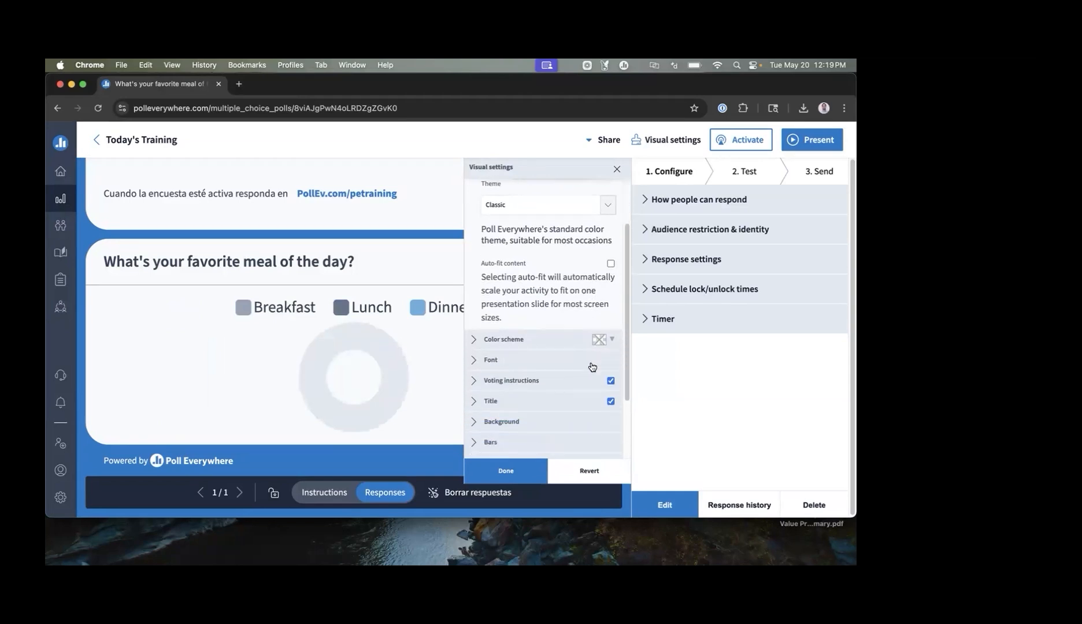
scroll(592, 366, down, 2)
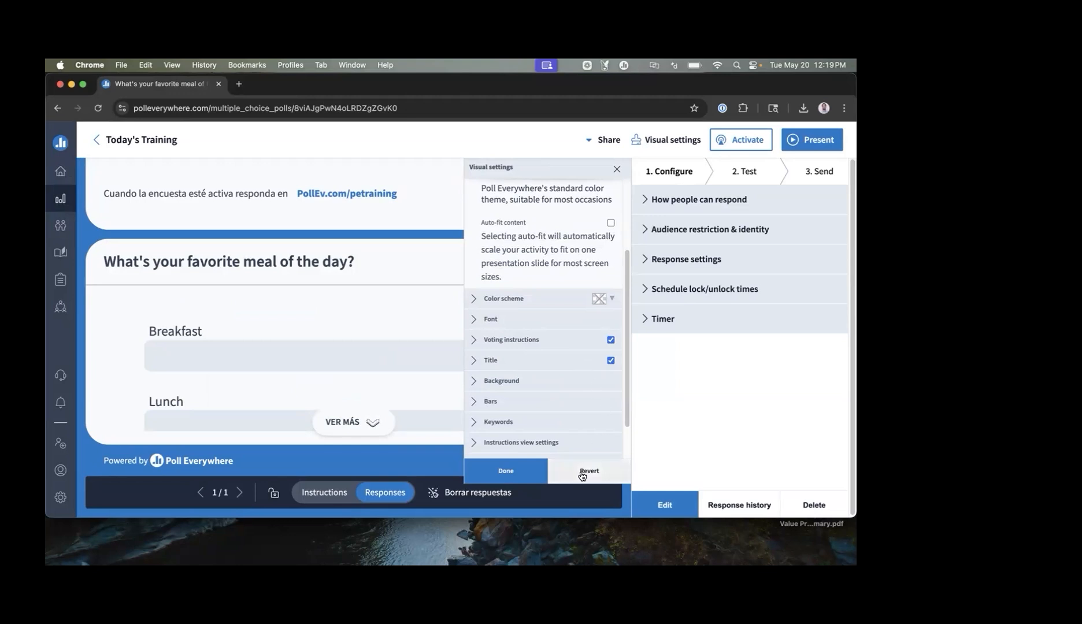
click(537, 476)
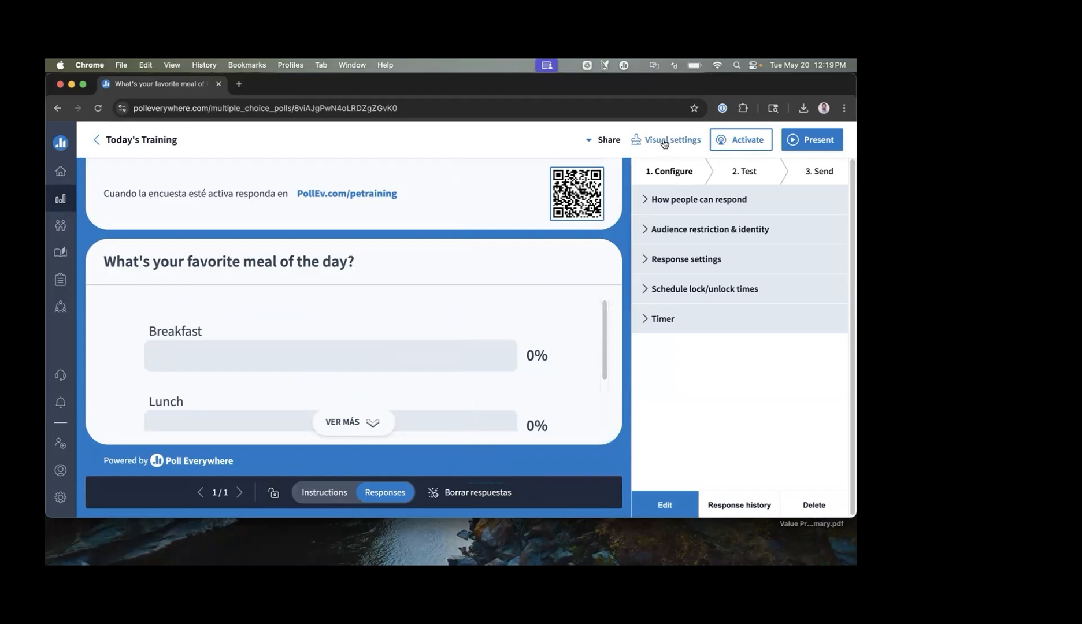